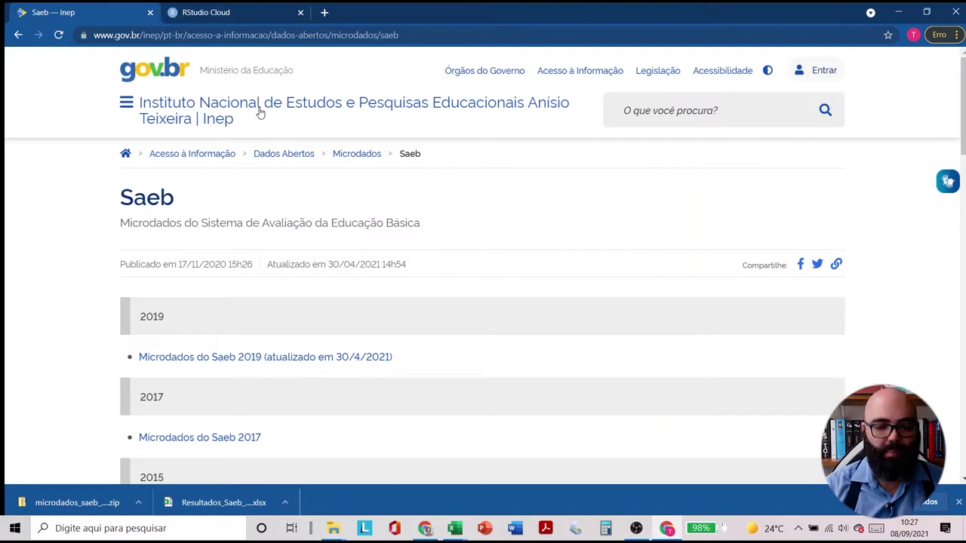
Step: Go to the Inep open-data Microdados page and open the Saeb microdata page
click(125, 104)
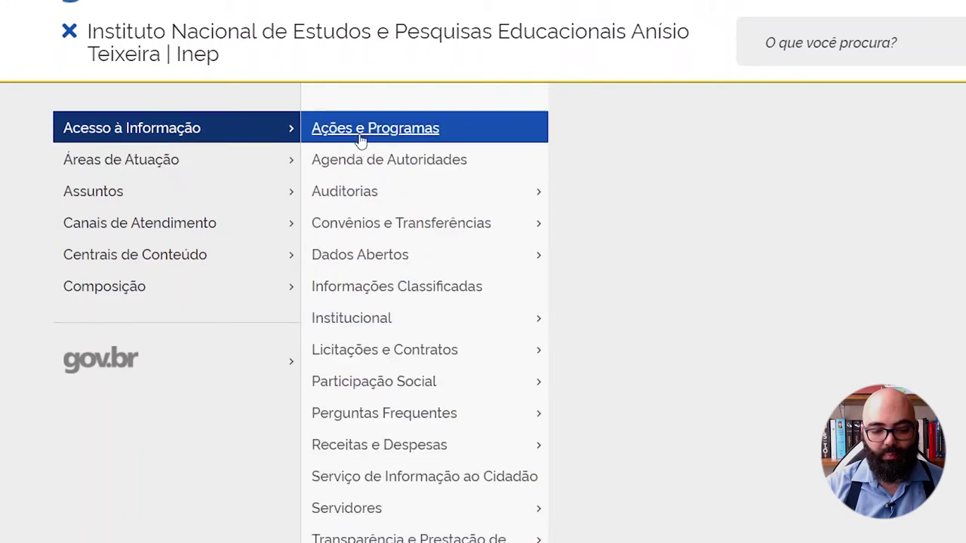
mouse_move(400, 269)
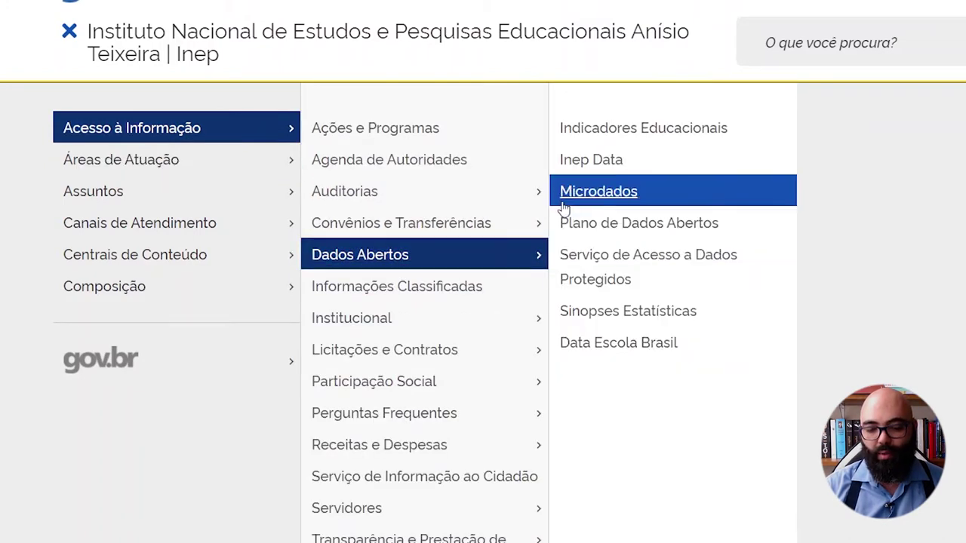
click(596, 192)
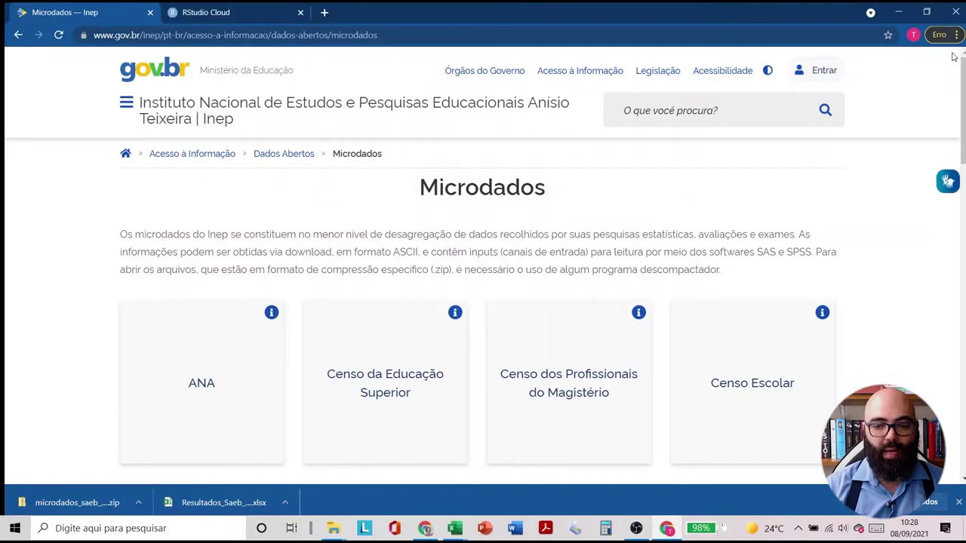
drag(962, 106, 962, 282)
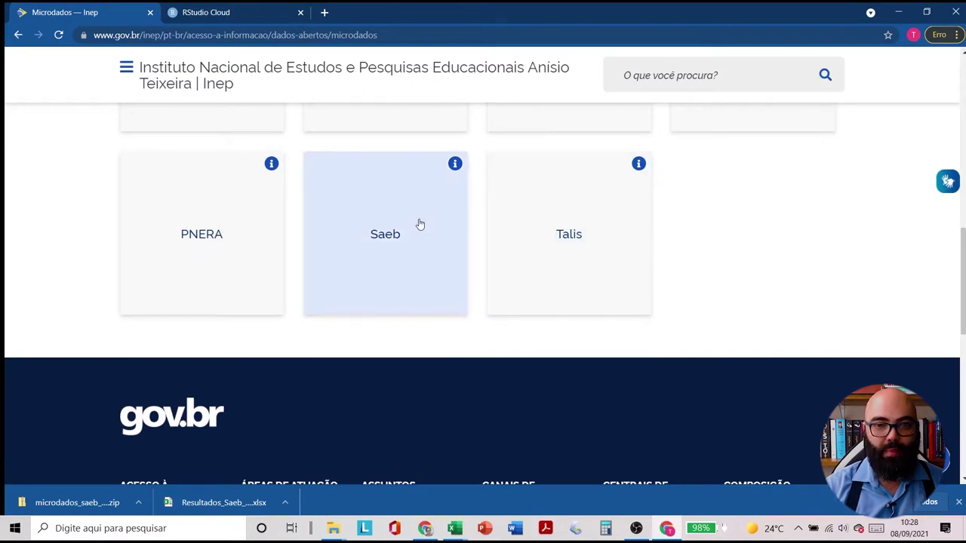
click(421, 224)
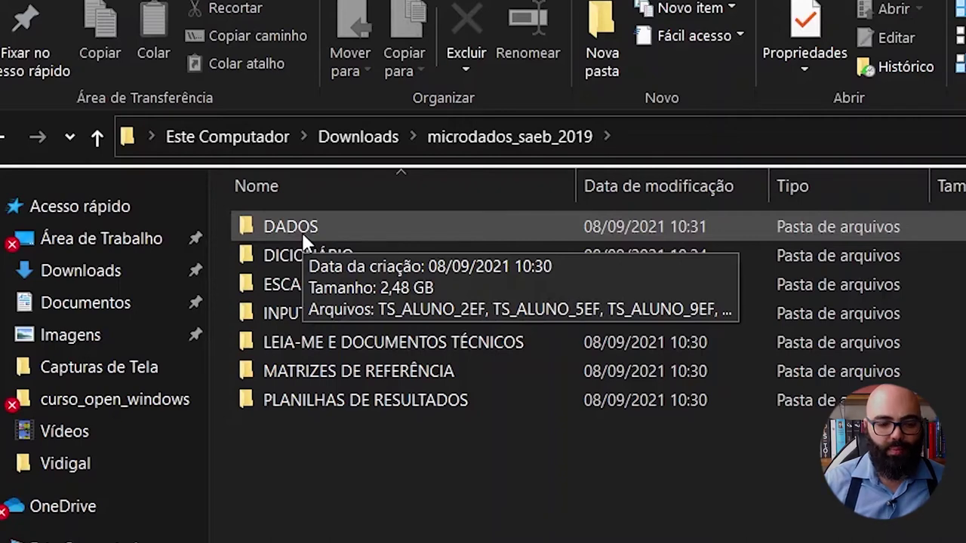
Step: Open the DICIONÁRIO folder in microdados_saeb_2019 and switch to the Dicionario_Saeb_2019 workbook in Excel
click(319, 232)
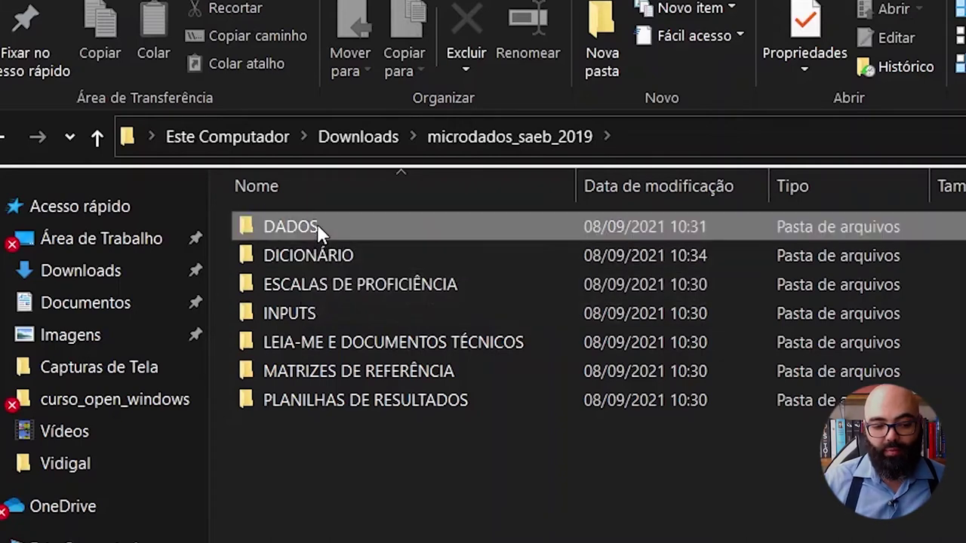
click(328, 267)
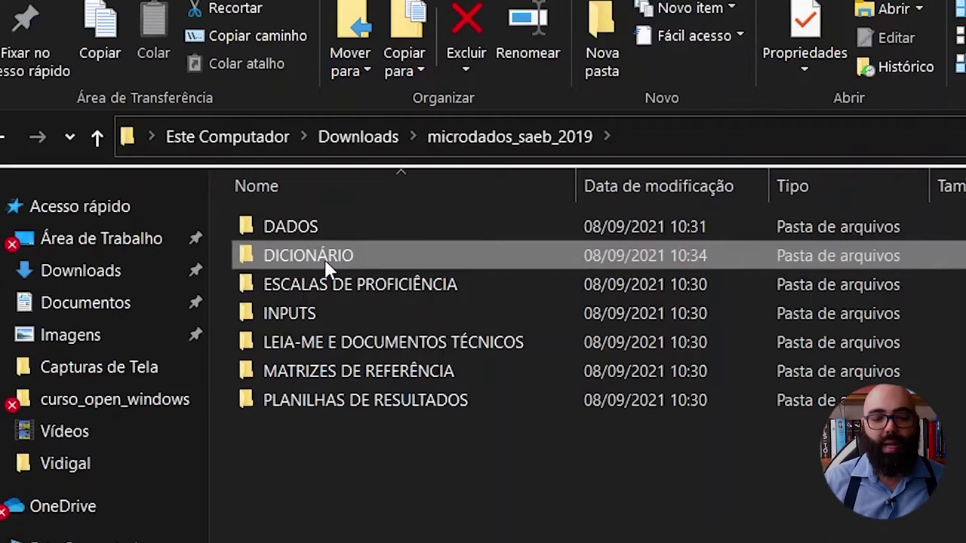
double_click(329, 260)
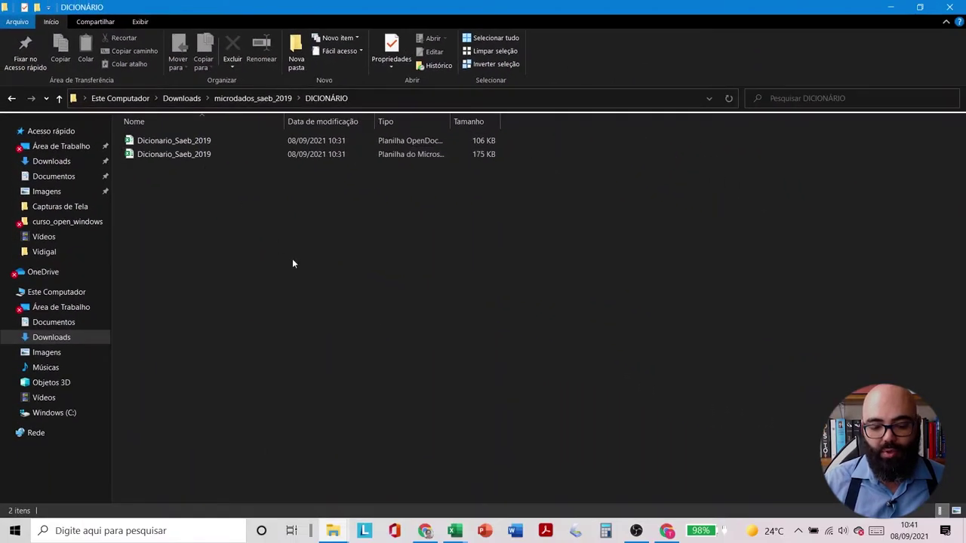
click(454, 529)
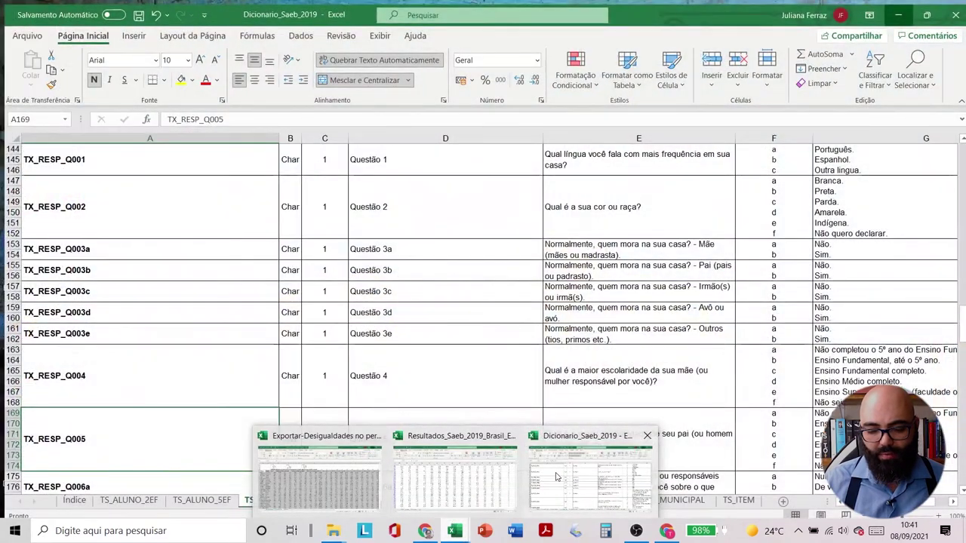
click(557, 477)
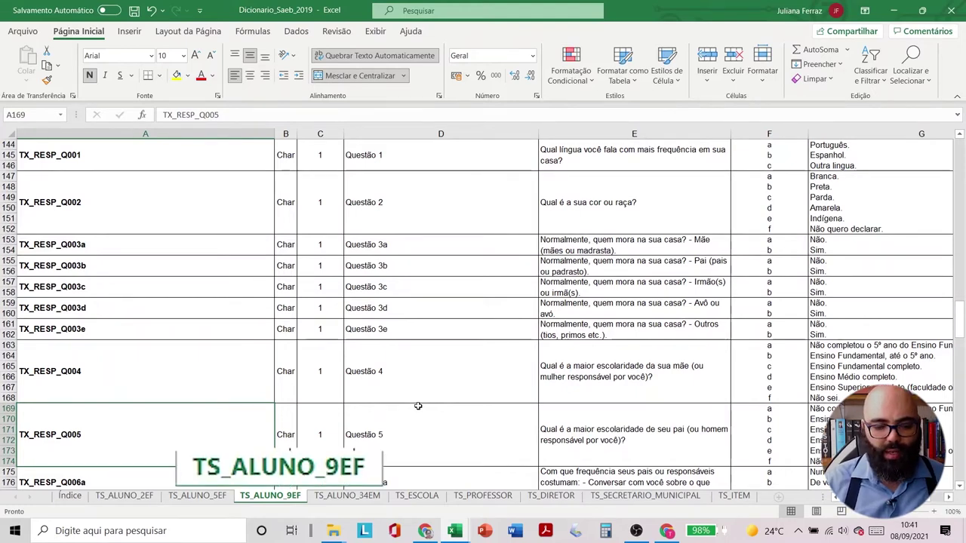
Step: Go back through the TS_ALUNO_9EF dictionary sheet to its first variables, starting with ID_SAEB
click(163, 293)
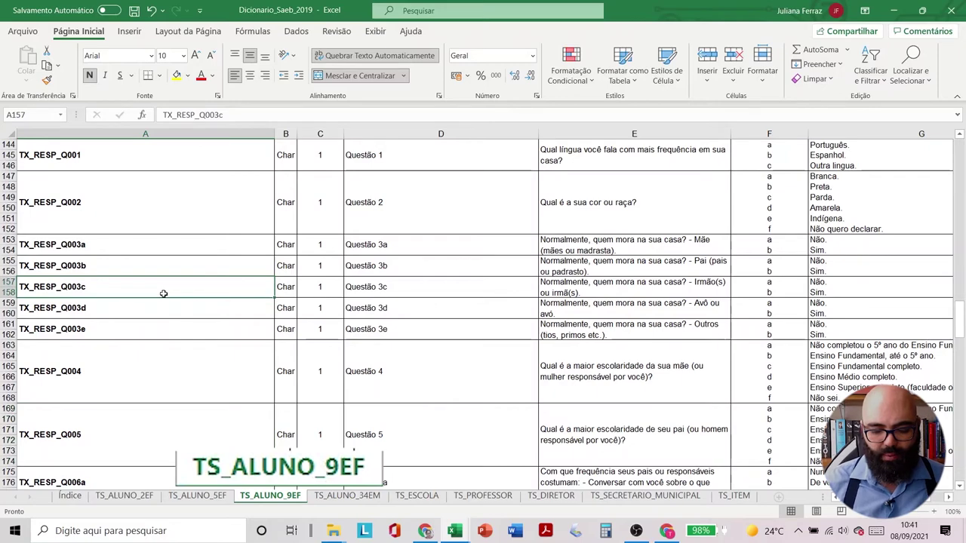
key(Up)
key(Up)
key(Up)
key(Up)
key(Up)
key(Up)
key(Up)
key(Up)
key(Up)
key(Up)
key(Up)
key(Up)
key(Up)
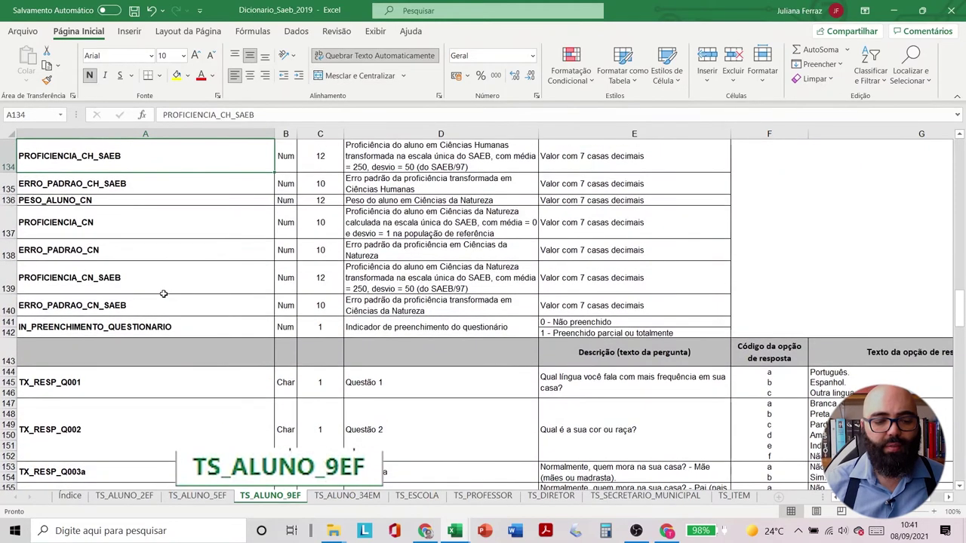
key(Up)
drag(958, 299, 962, 144)
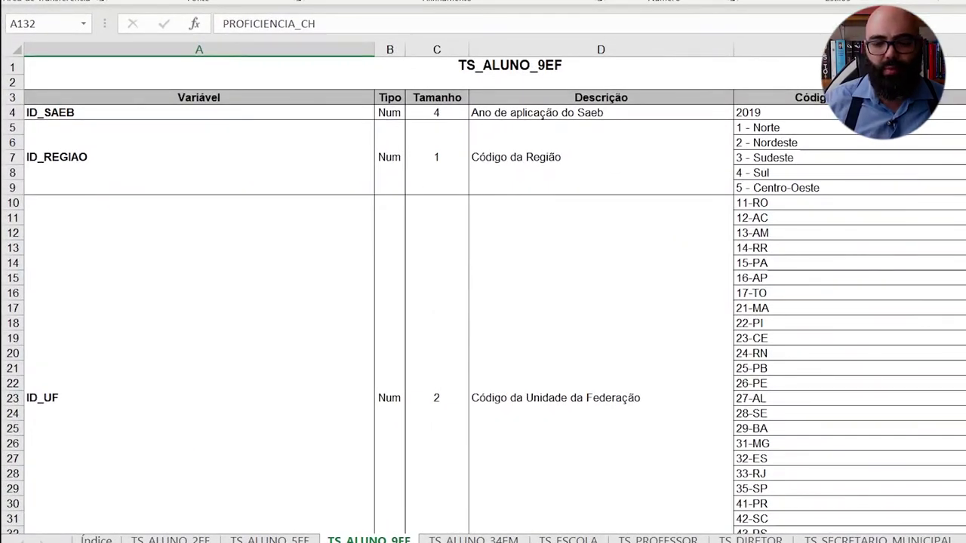
Step: Examine the TS_ALUNO_9EF variables from the identification codes through the proficiency scores to the questionnaire items
scroll(483, 294, down, 15)
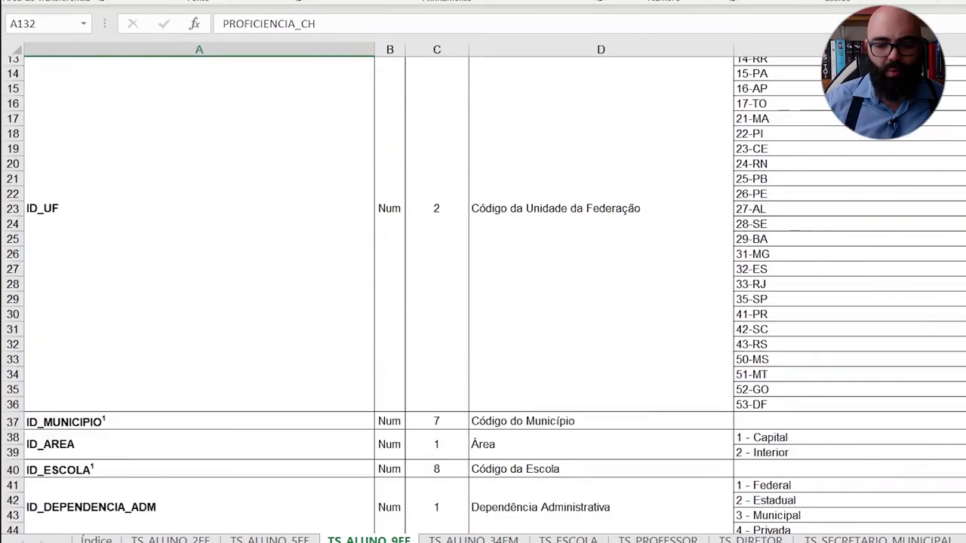
scroll(483, 294, down, 4)
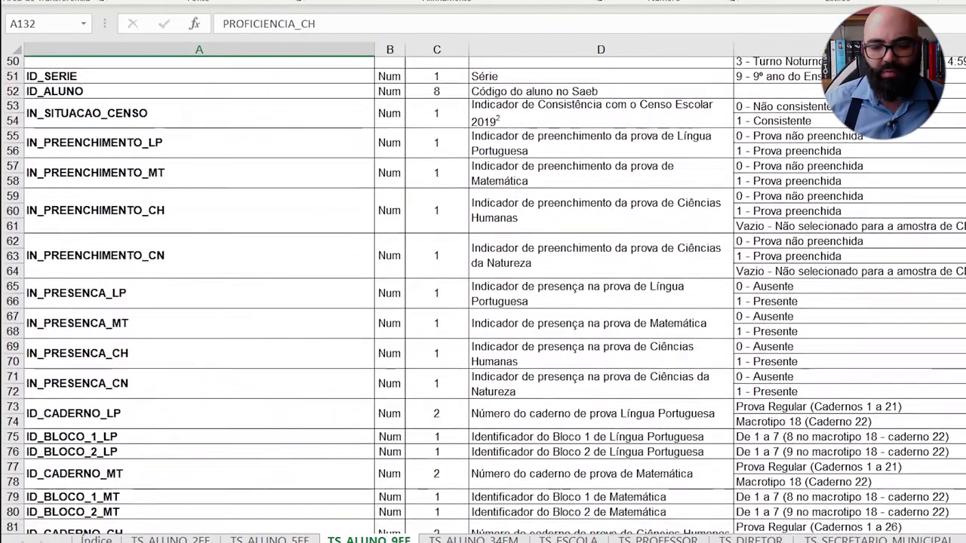
scroll(483, 294, down, 5)
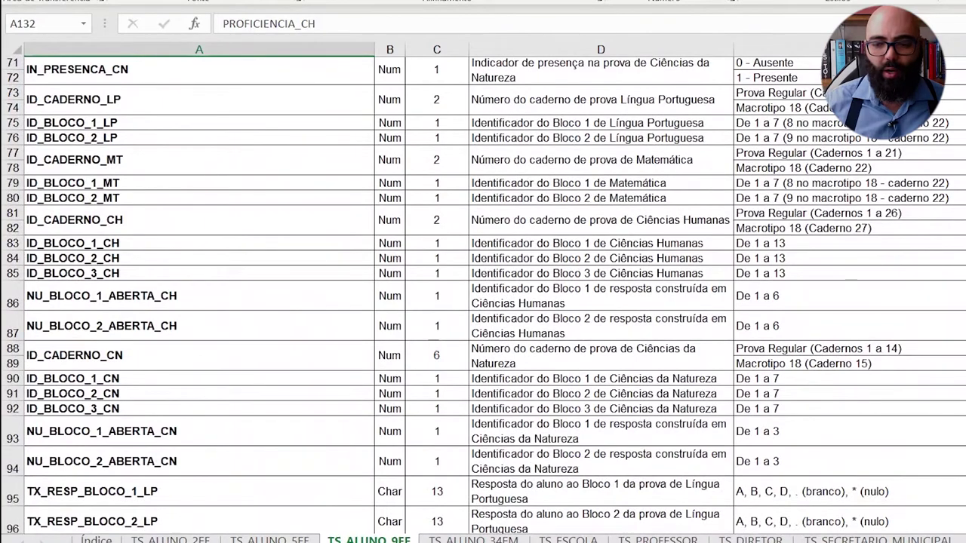
scroll(483, 294, down, 7)
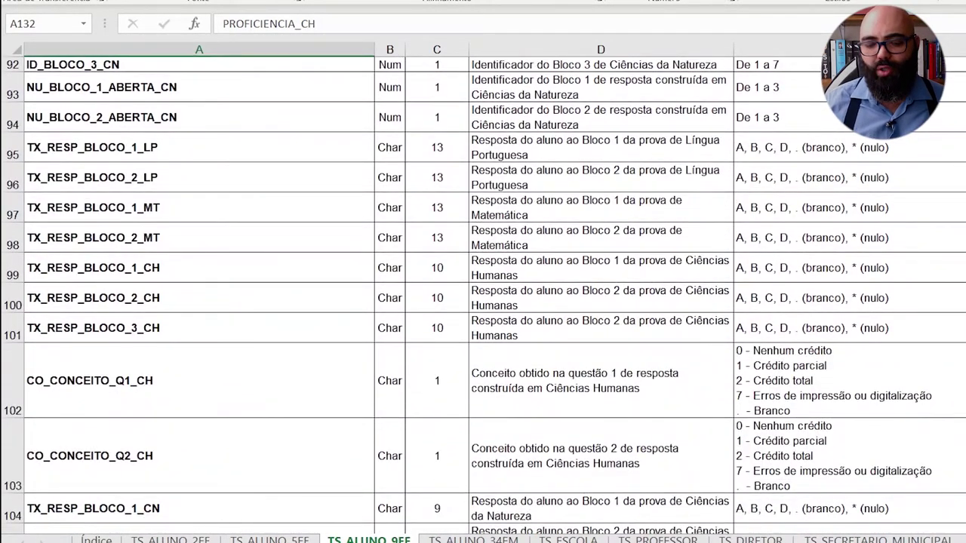
scroll(483, 294, down, 6)
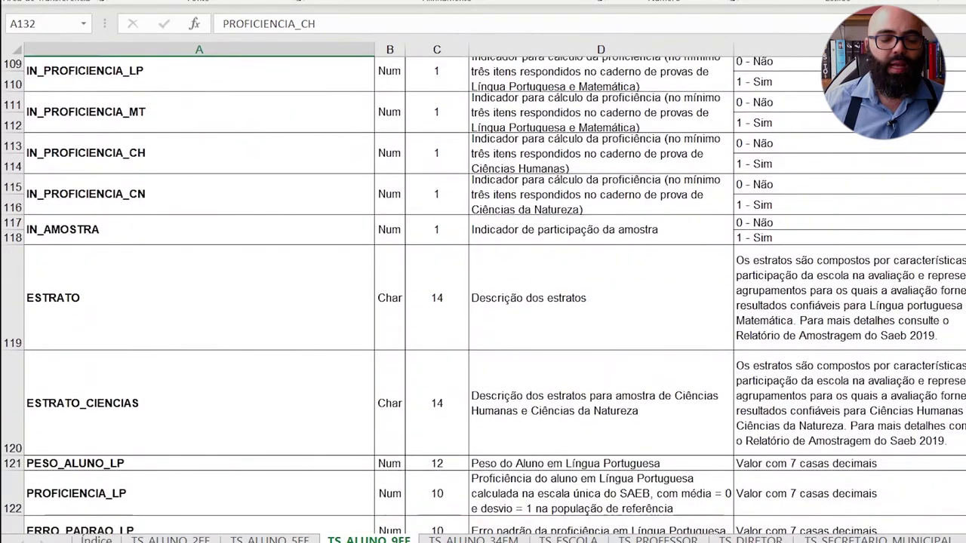
scroll(483, 294, down, 1)
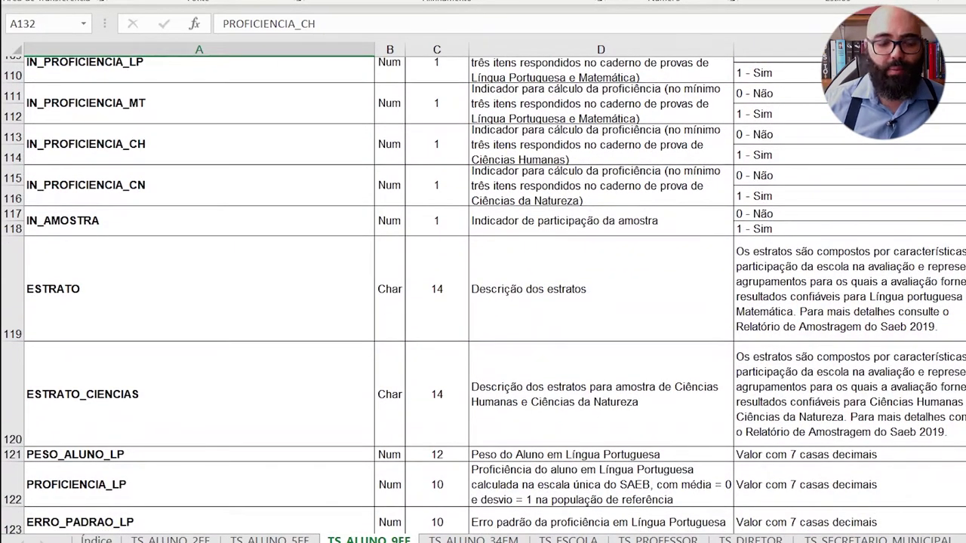
scroll(483, 295, down, 1)
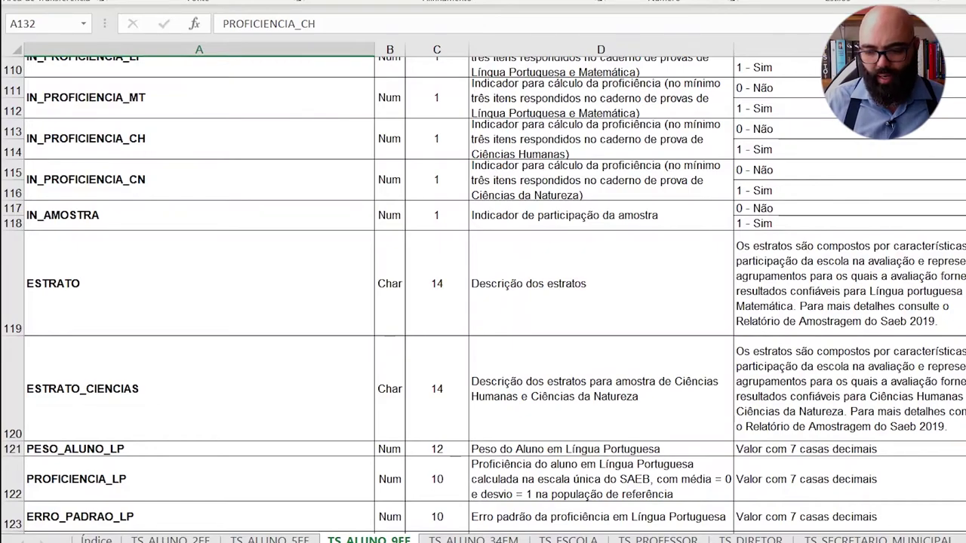
scroll(483, 295, down, 6)
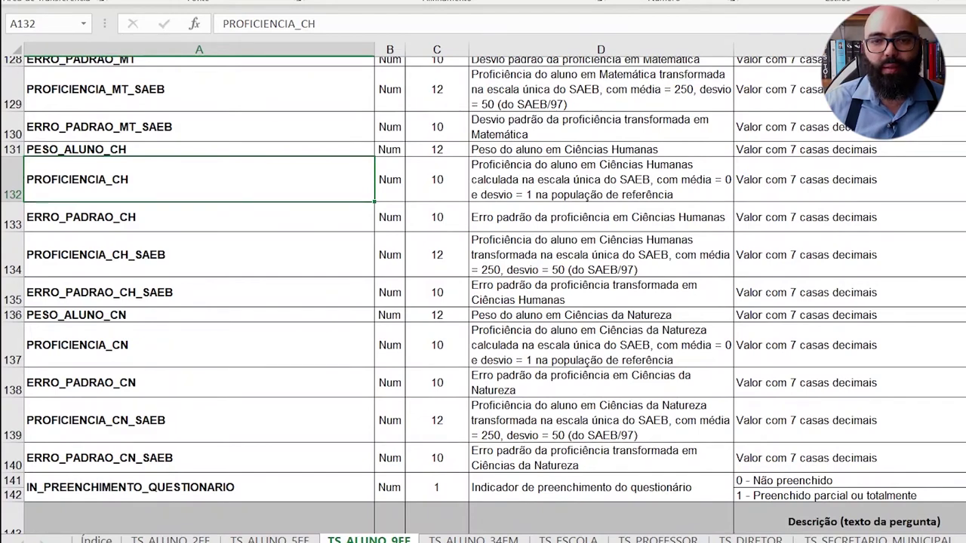
scroll(483, 295, down, 1)
scroll(483, 295, down, 3)
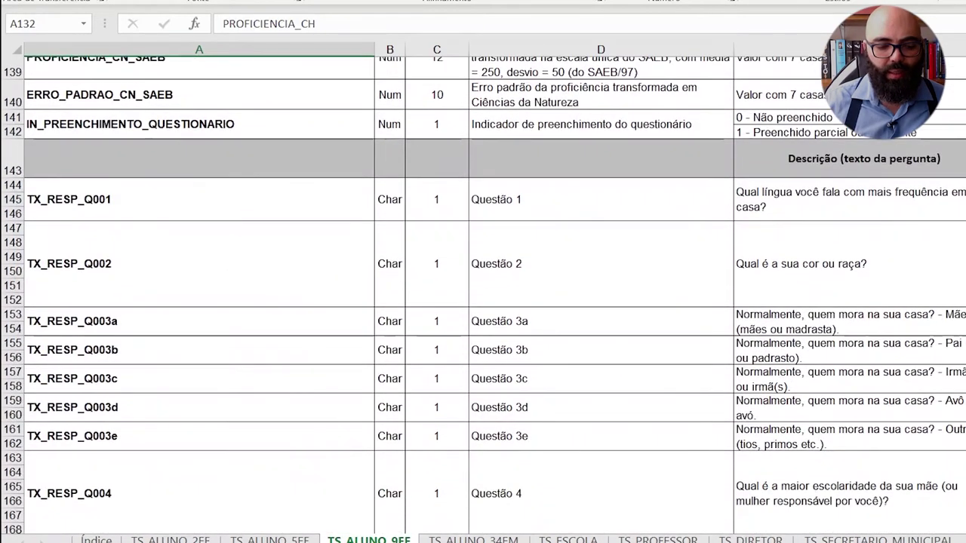
scroll(358, 189, down, 1)
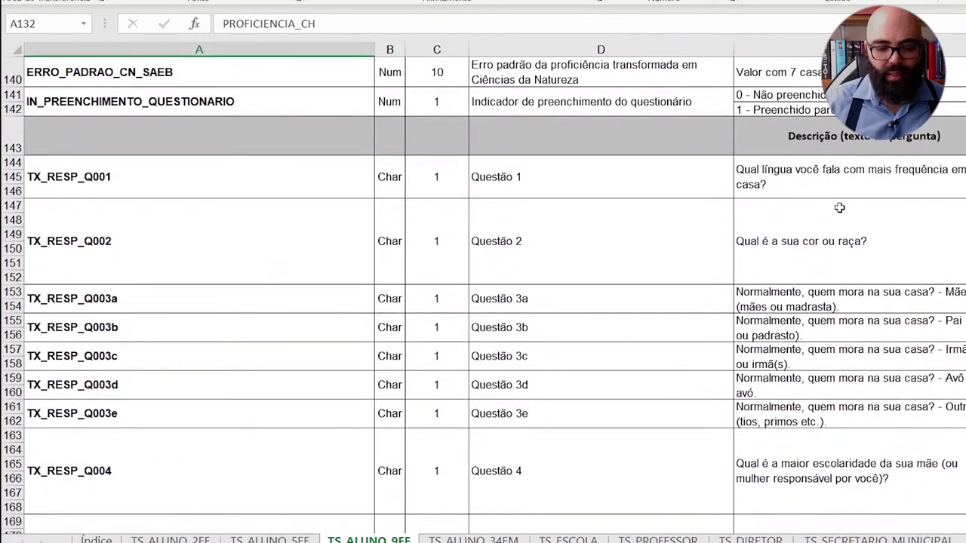
Step: Examine the dictionary entry of TX_RESP_Q002, the question about the student's colour or race
click(313, 215)
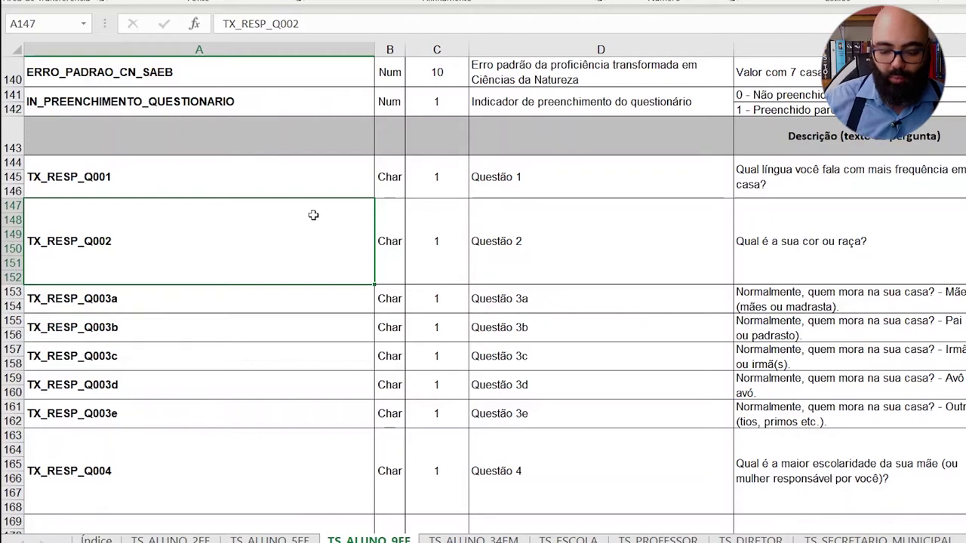
key(Right)
key(Right)
key(Right)
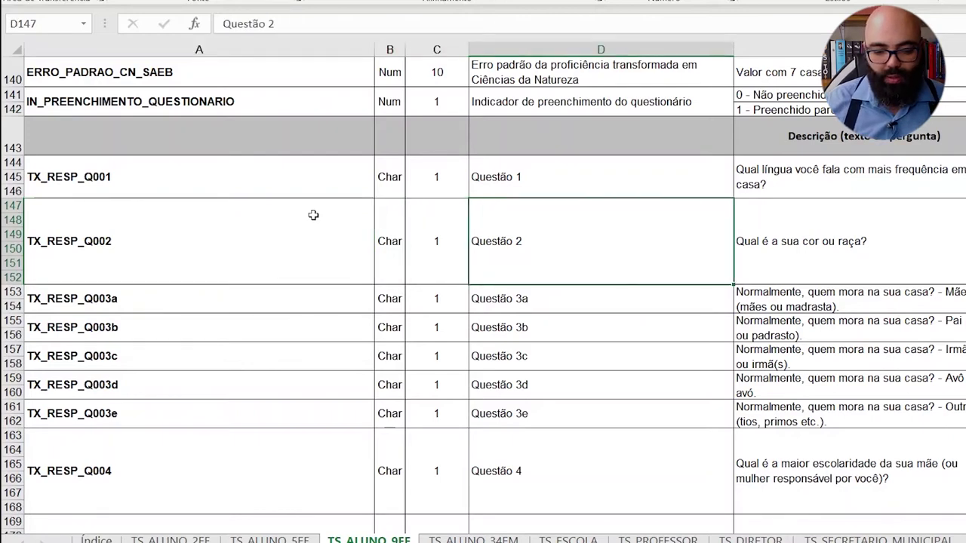
key(Left)
key(Left)
key(Left)
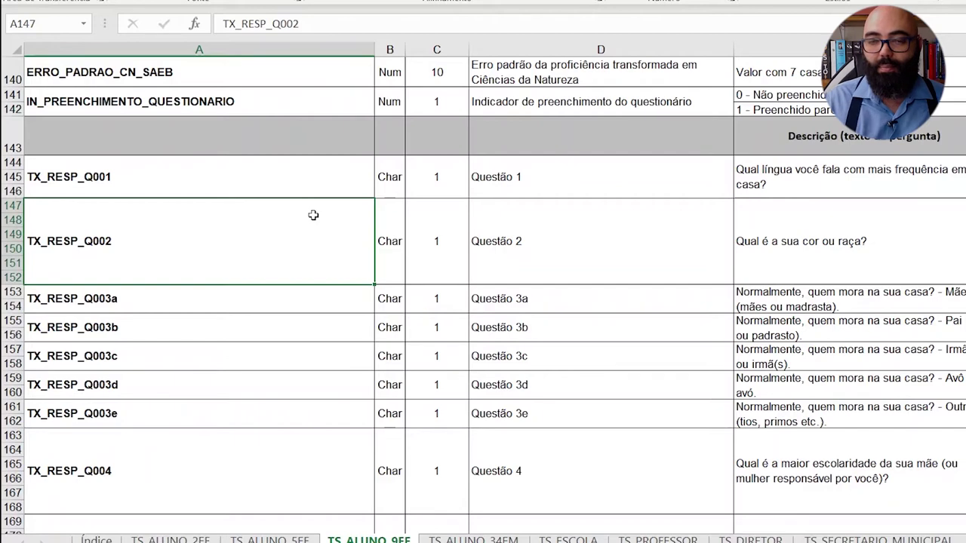
Step: Go through the TX_RESP_Q003 household items and on to TX_RESP_Q004, the question about the mother's schooling
key(Down)
key(Down)
key(Down)
key(Down)
key(Down)
key(Down)
key(Down)
key(Down)
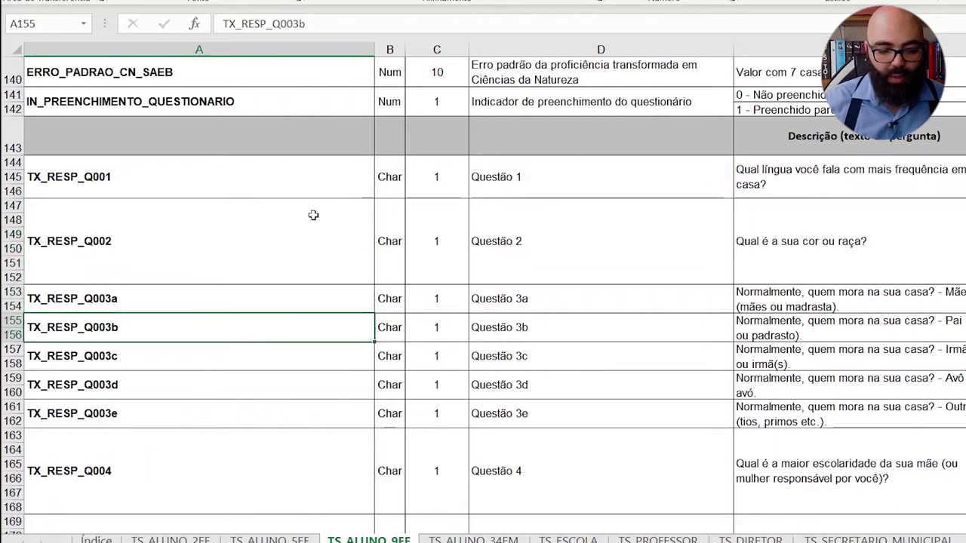
key(Up)
key(Up)
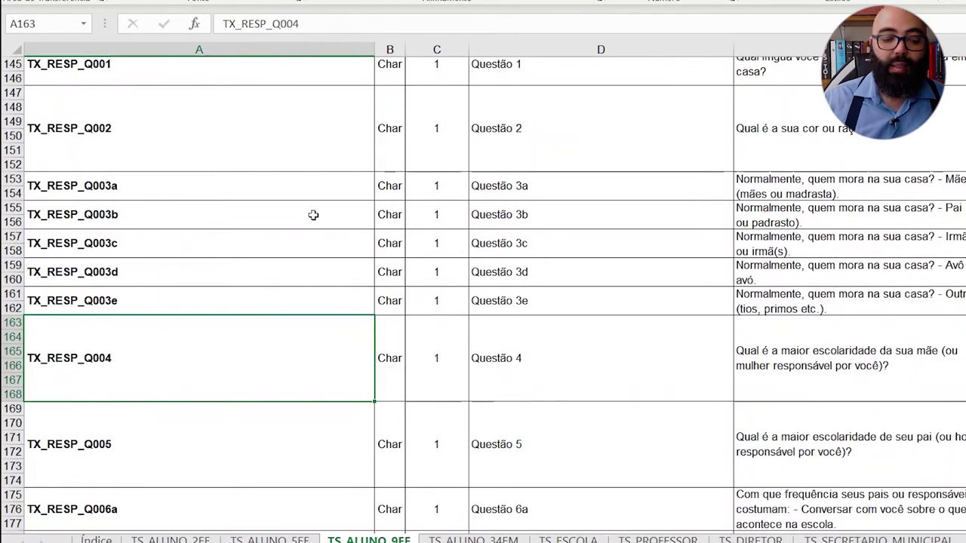
key(Down)
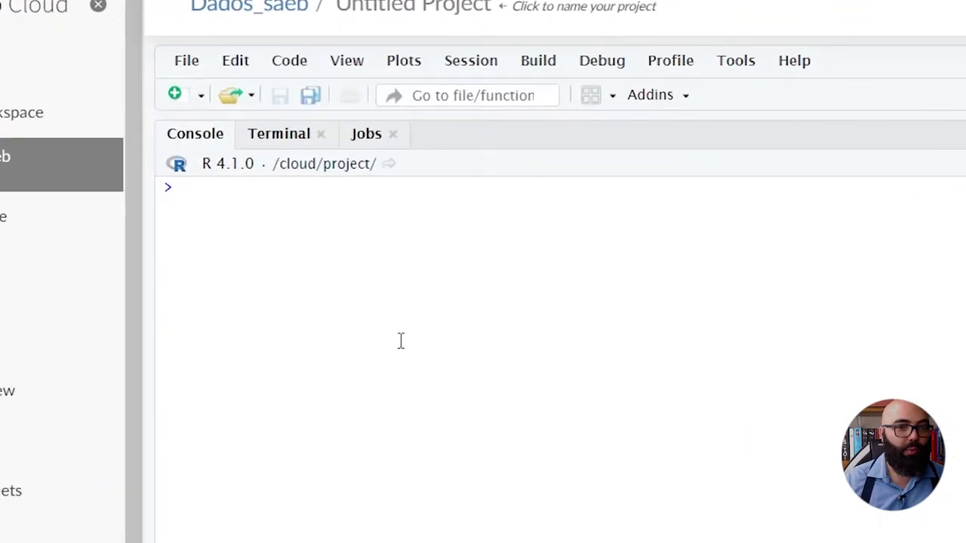
Step: Switch to the RStudio Cloud project and calculate 2+2 in the R console
text(2+2)
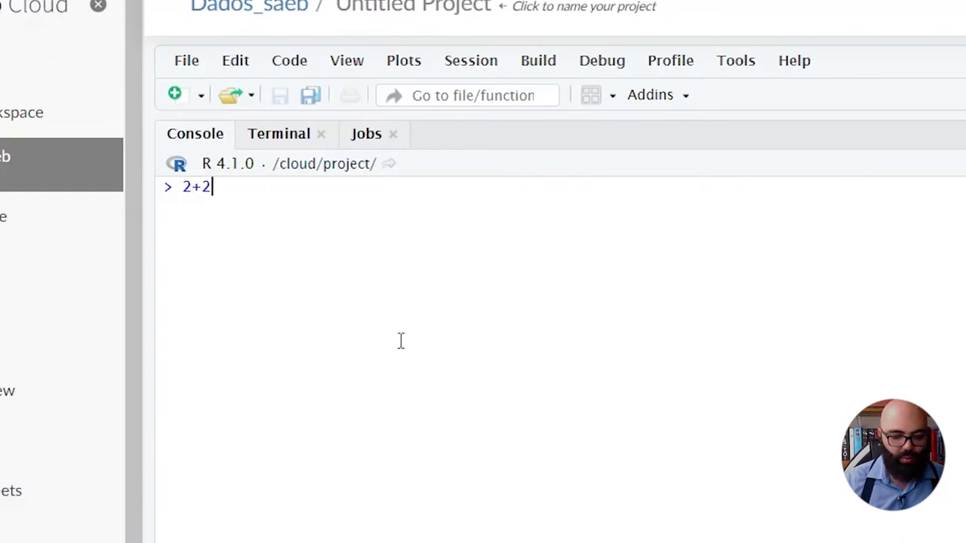
key(Return)
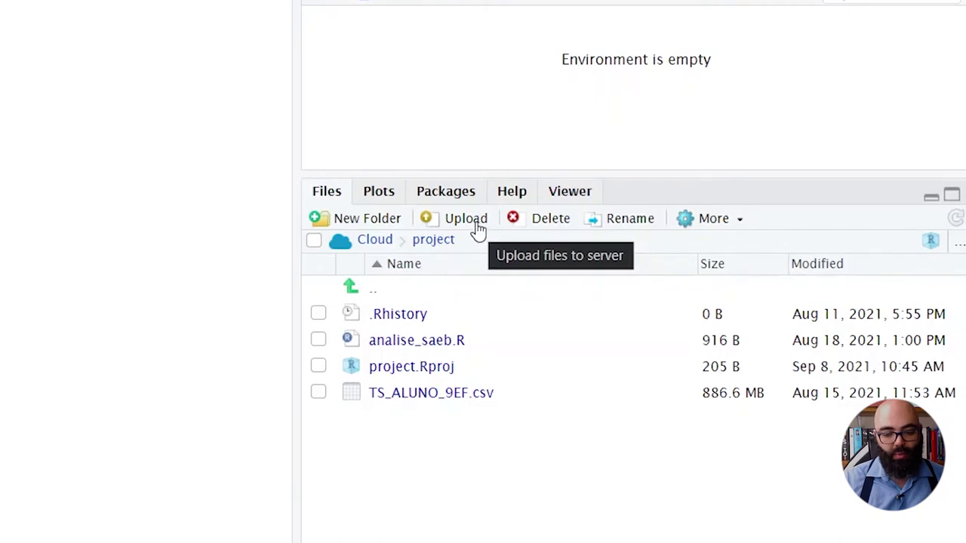
Step: Look at the file upload options for the /cloud/project directory and close them without uploading anything
click(477, 230)
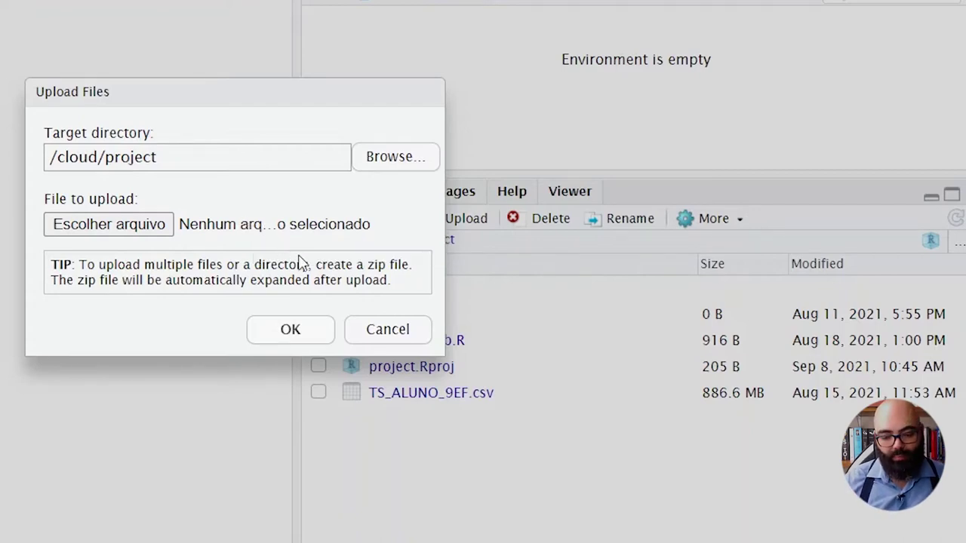
click(362, 329)
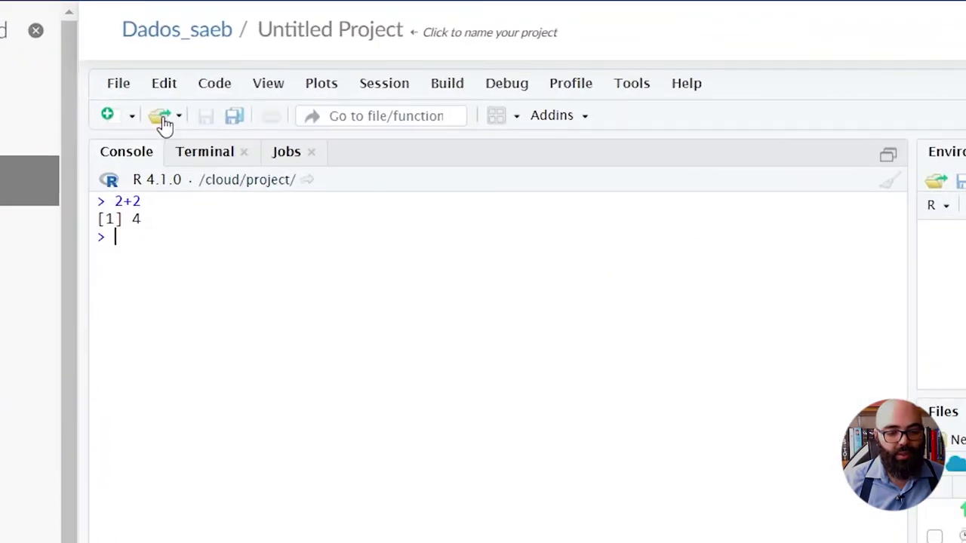
Step: Open the script analise_saeb.R from the /cloud/project directory
click(163, 119)
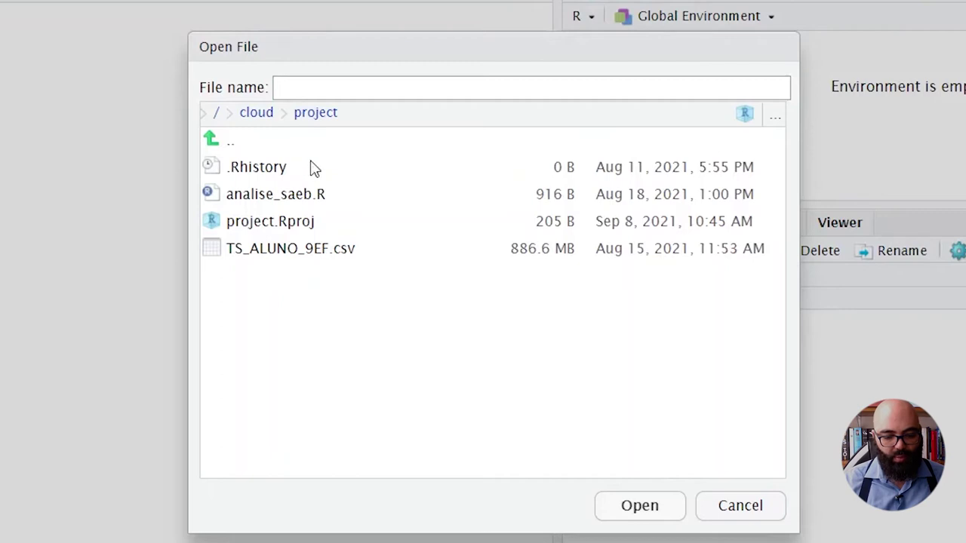
click(300, 198)
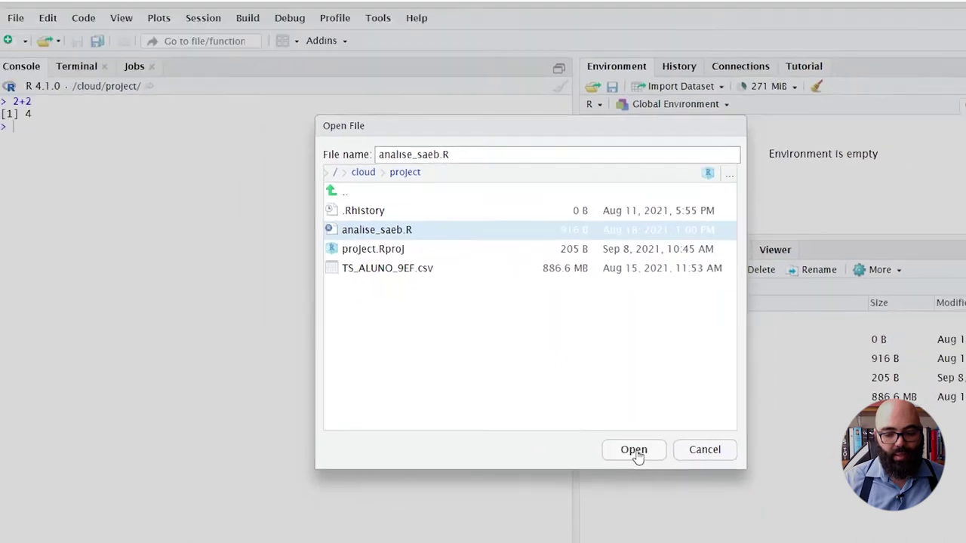
click(641, 515)
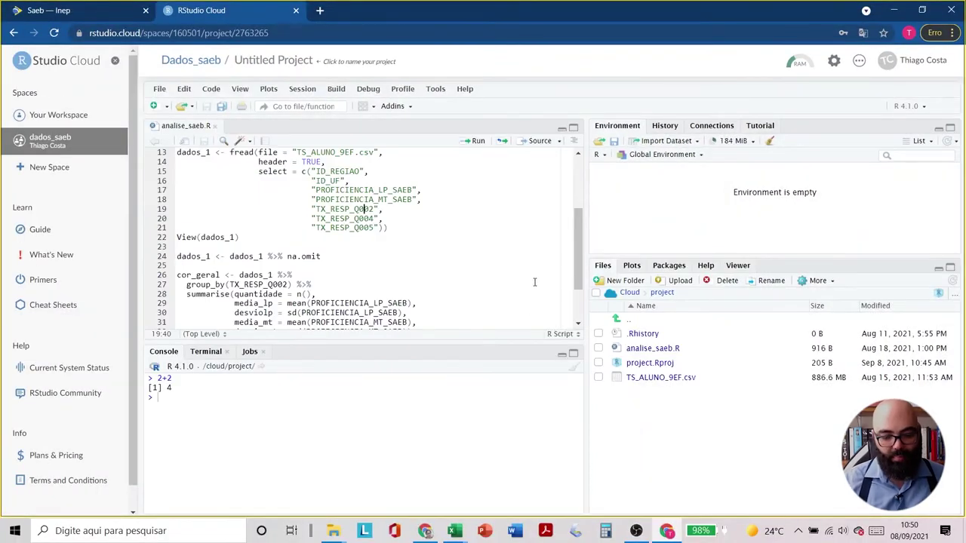
Step: Delete the first three lines of the script: the #teste comment, library(sqldf) and the read.csv.sql call
drag(577, 270, 570, 217)
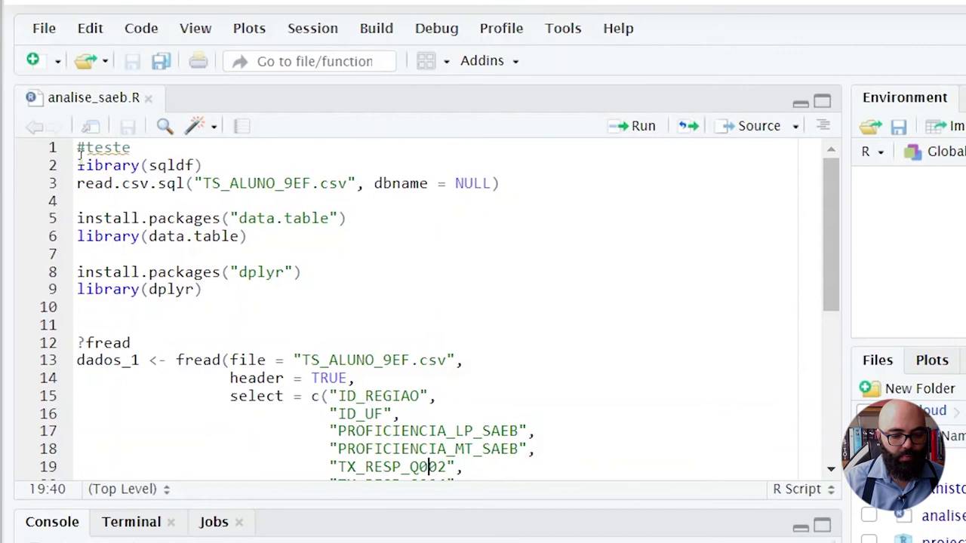
click(78, 151)
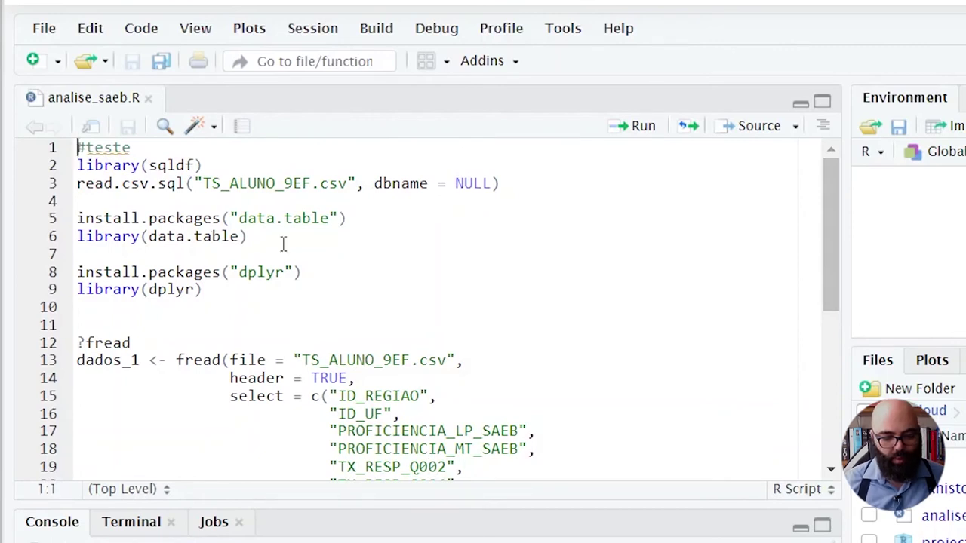
key(shift+Down)
key(shift+Down)
key(shift+Down)
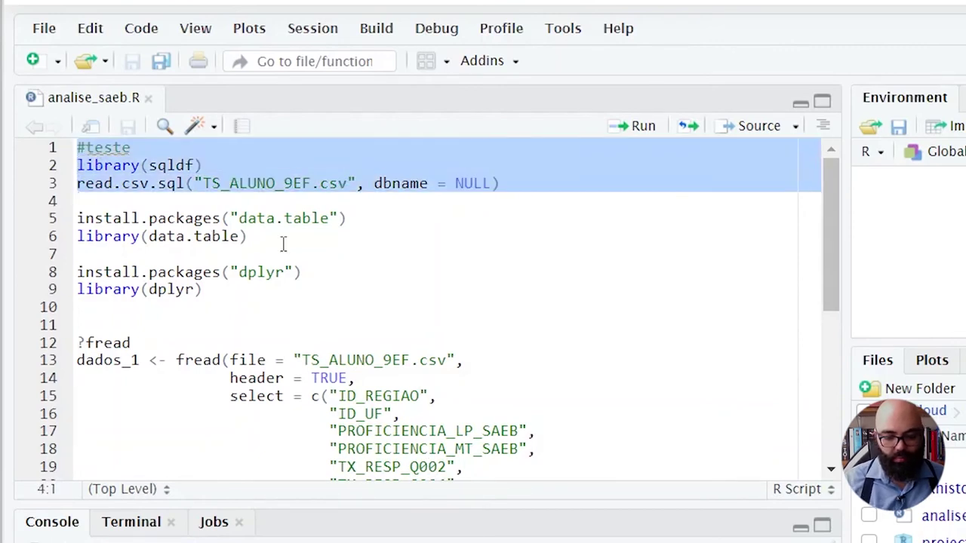
key(BackSpace)
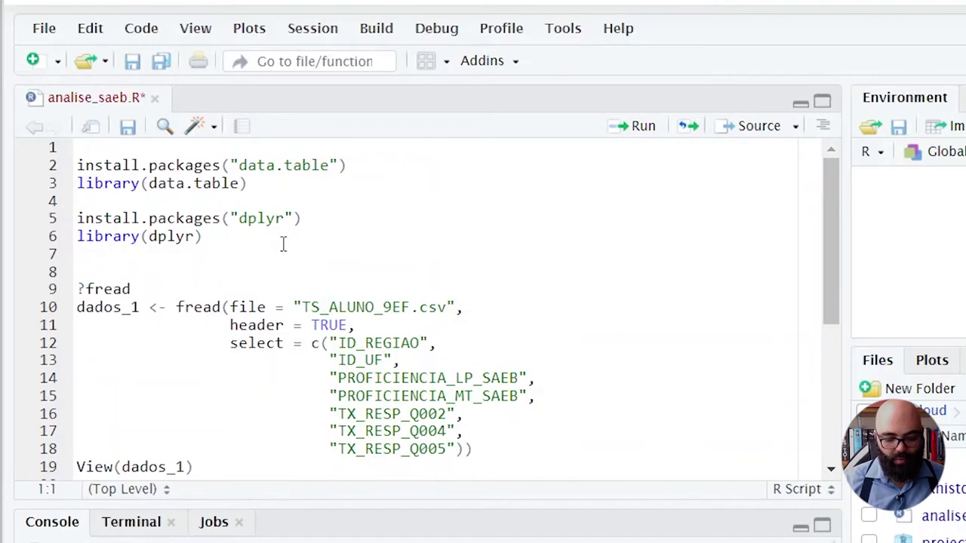
Step: Add the comment #script on the empty first line and place the cursor at the start of the install.packages("data.table") line
text(#scri)
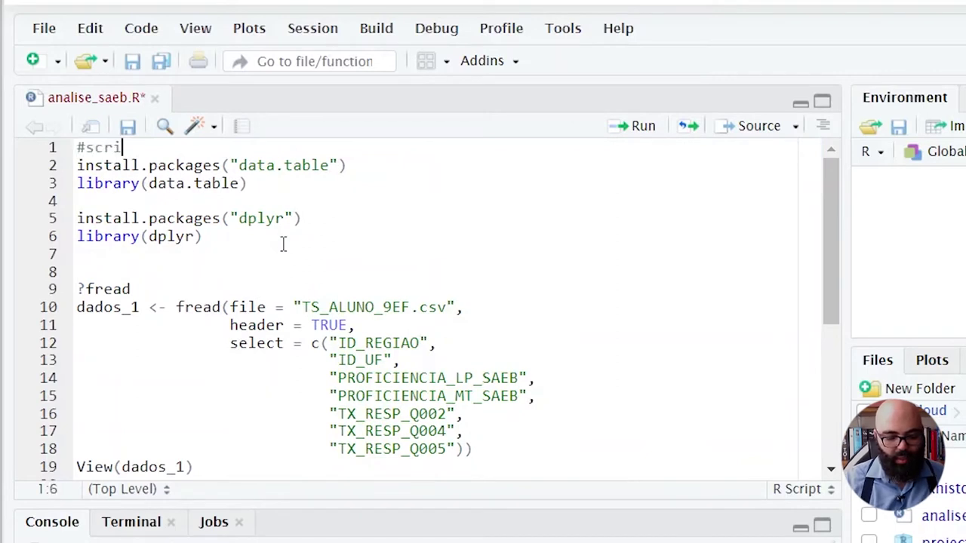
text(pt)
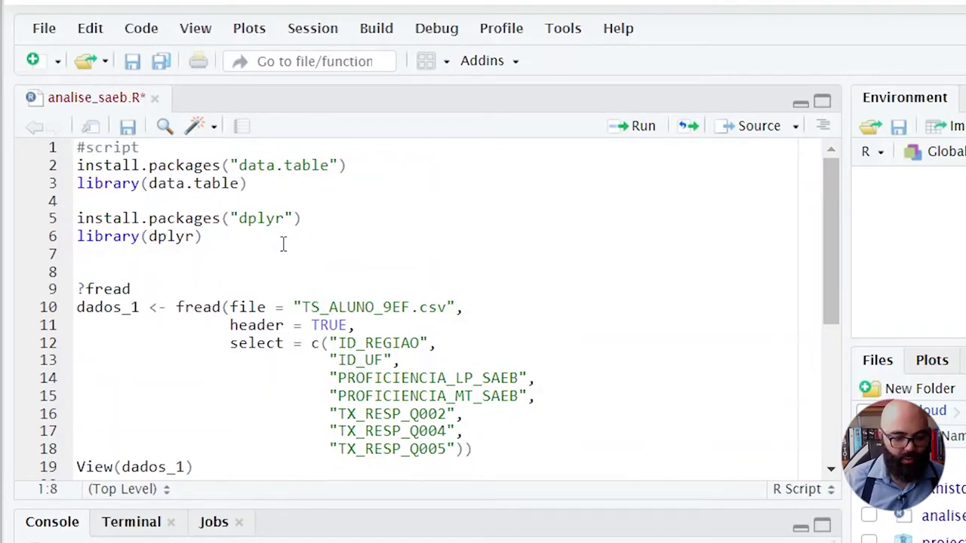
key(Down)
key(Left)
key(Left)
key(Home)
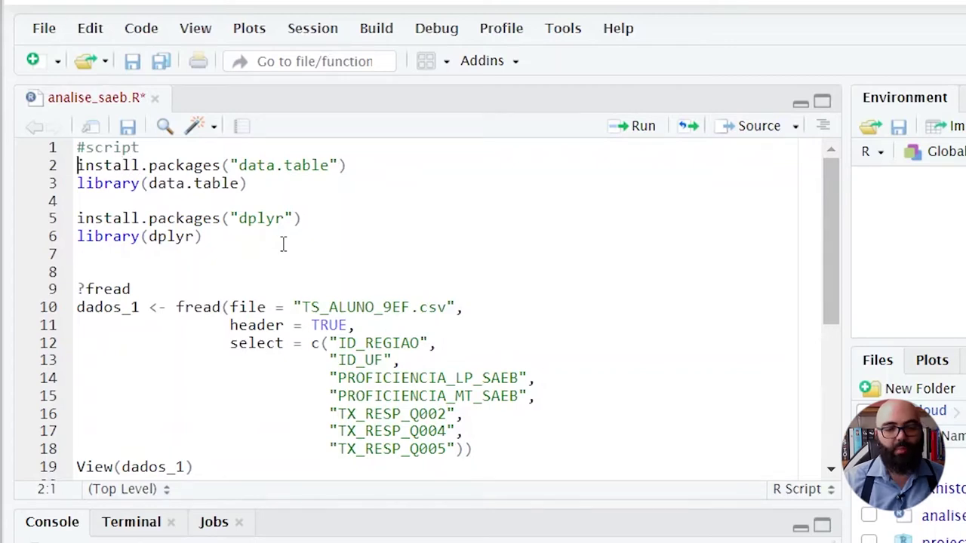